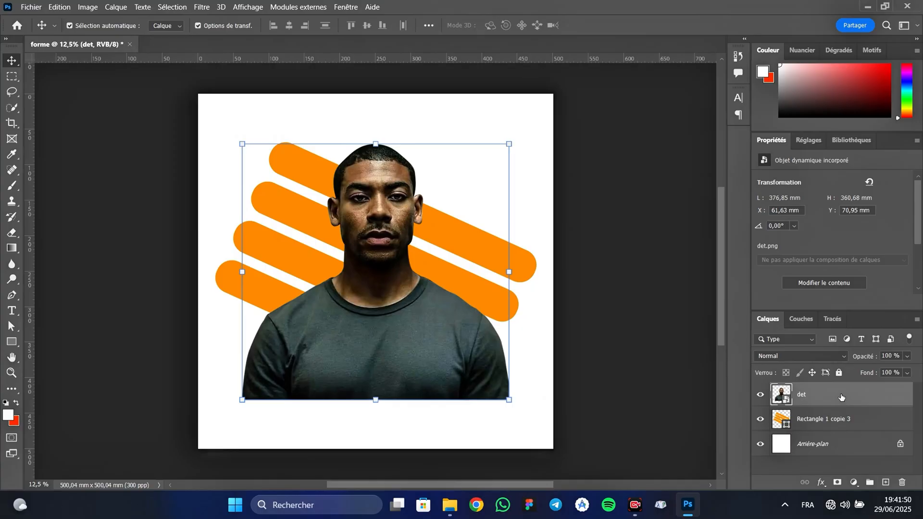
Create a clipping mask that clips the det portrait layer to the orange stripes layer.
right_click(840, 396)
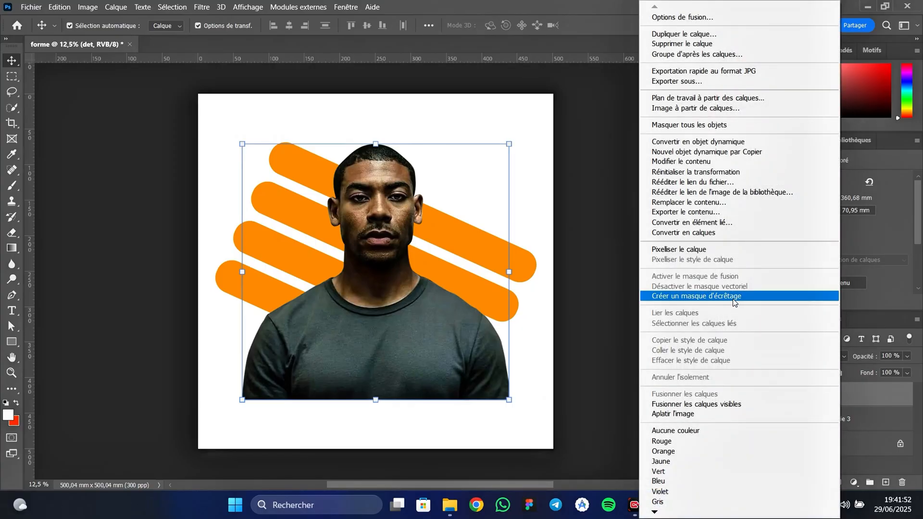
left_click(733, 301)
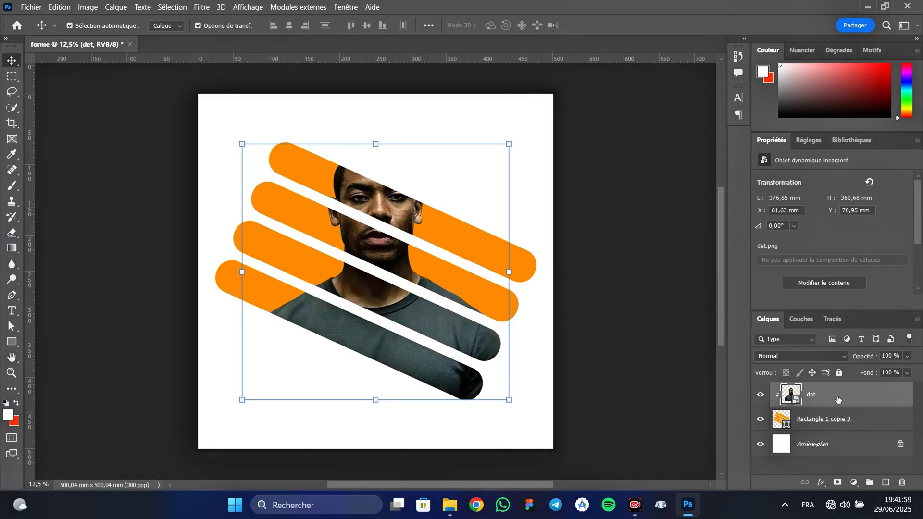
Duplicate the clipped det layer as det copie and release the copy's clipping mask.
right_click(857, 397)
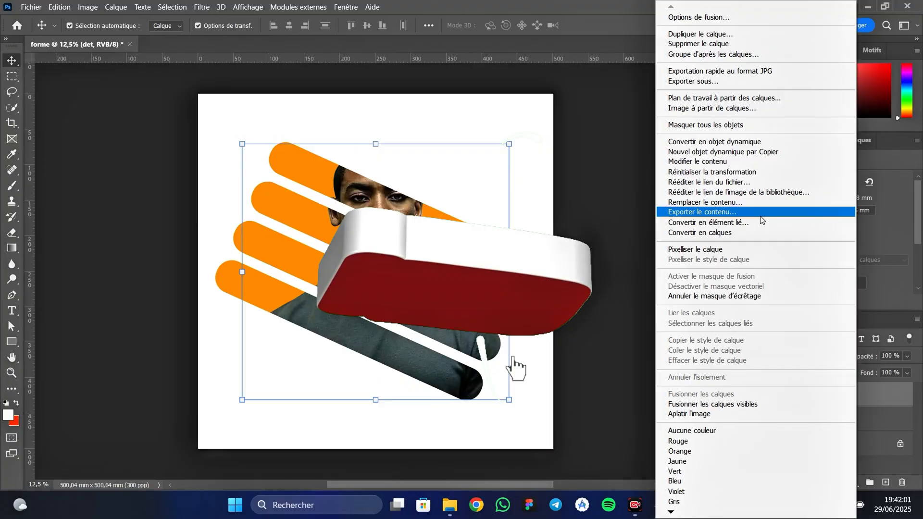
left_click(700, 33)
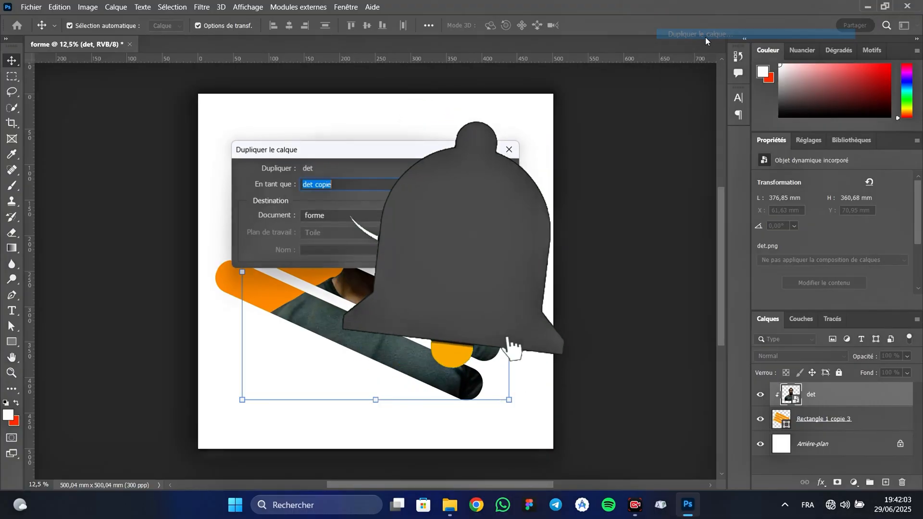
left_click(488, 174)
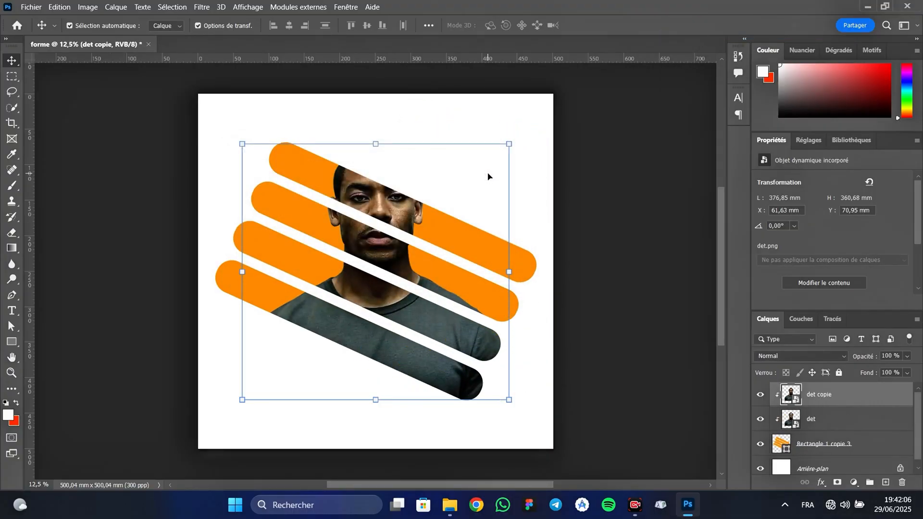
right_click(855, 392)
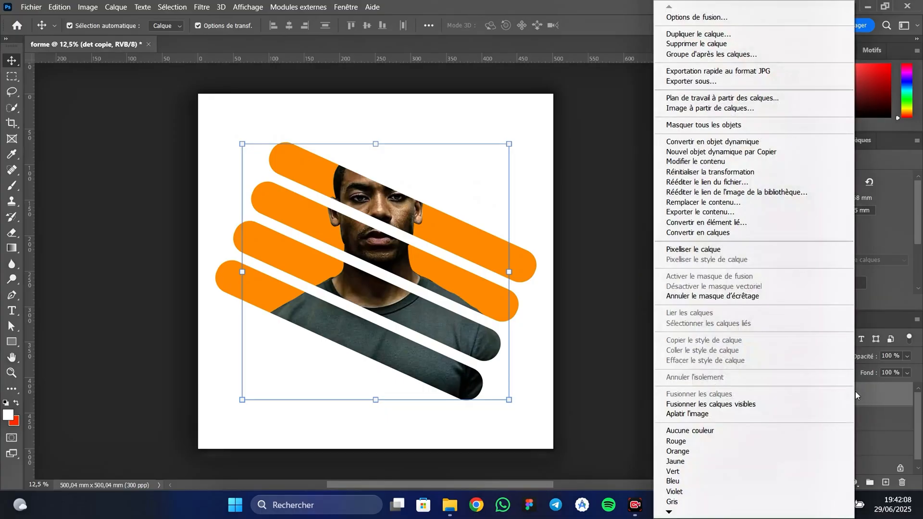
left_click(742, 297)
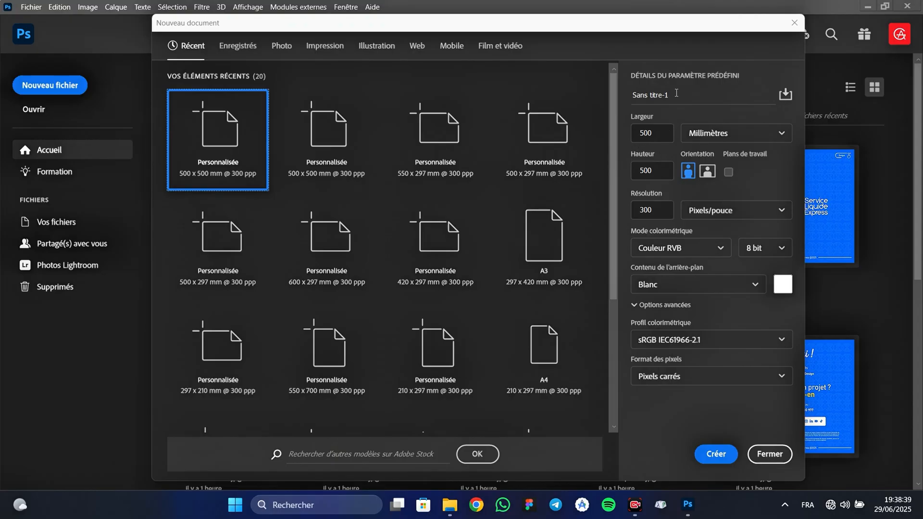
Create a new document named forme from the 500 x 500 mm, 300 ppi preset with a white background.
left_click(671, 97)
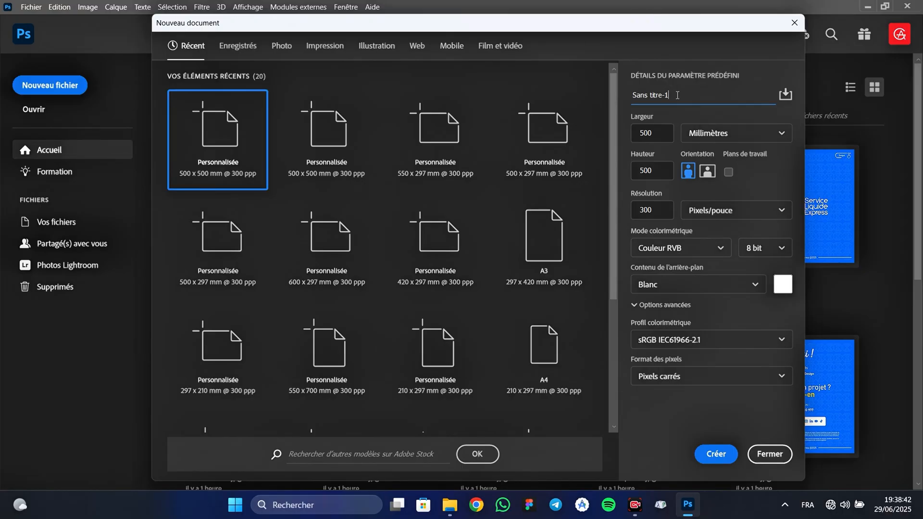
left_click_drag(677, 95, 623, 98)
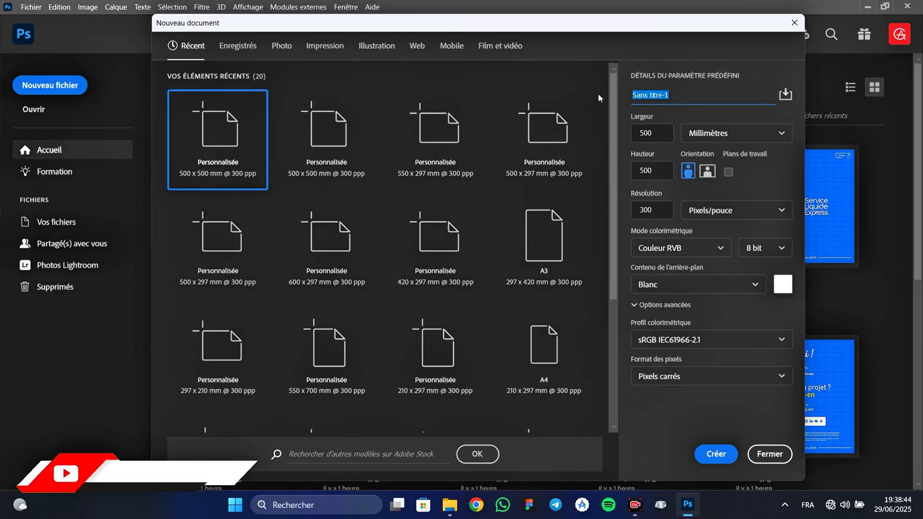
type("forme")
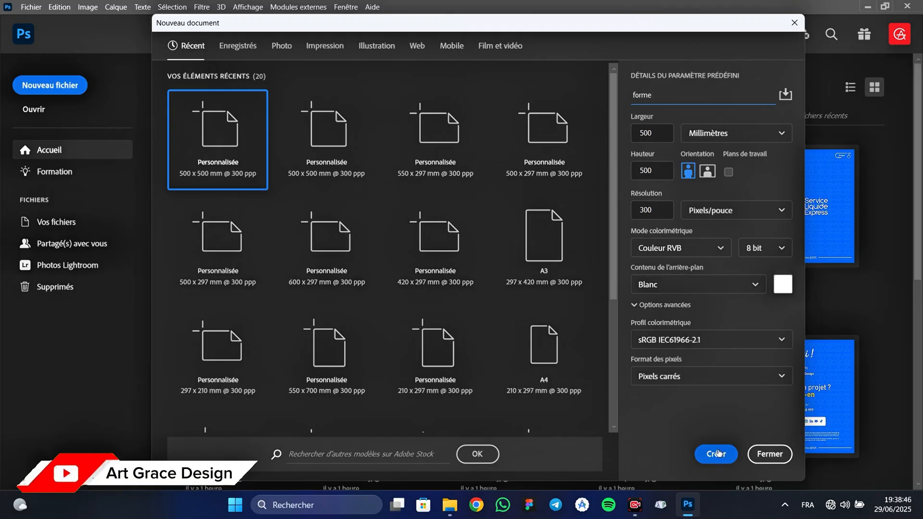
left_click(720, 454)
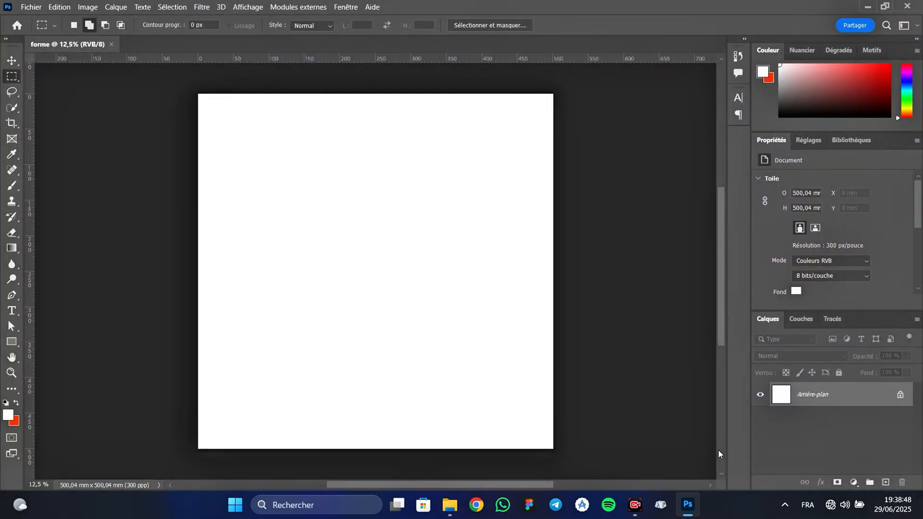
Draw a wide horizontal rectangle shape about 386 x 44 mm across the upper part of the canvas.
left_click(11, 342)
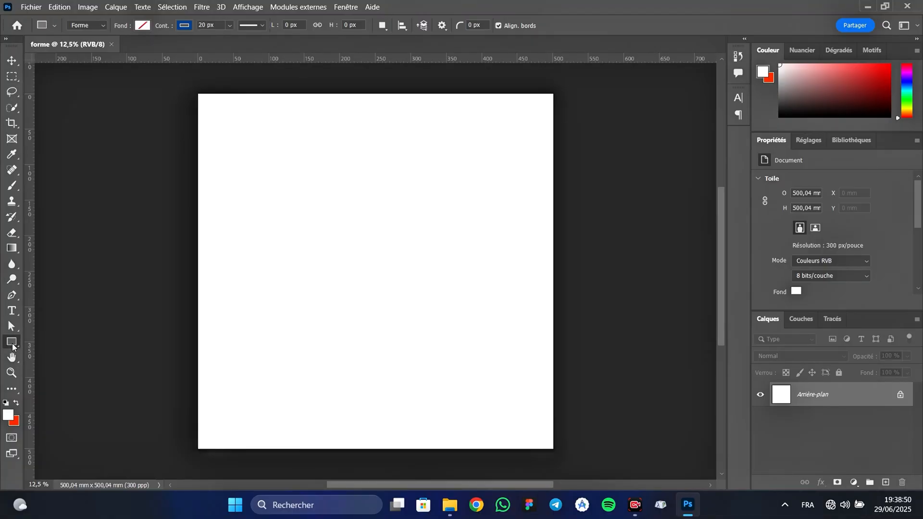
left_click_drag(237, 164, 511, 195)
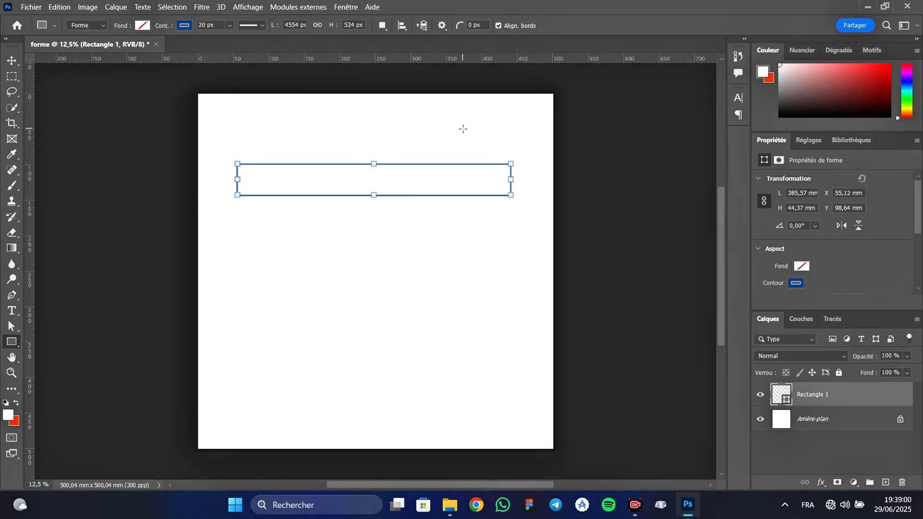
Fill the rectangle with the recently used orange and remove its outline.
left_click(143, 27)
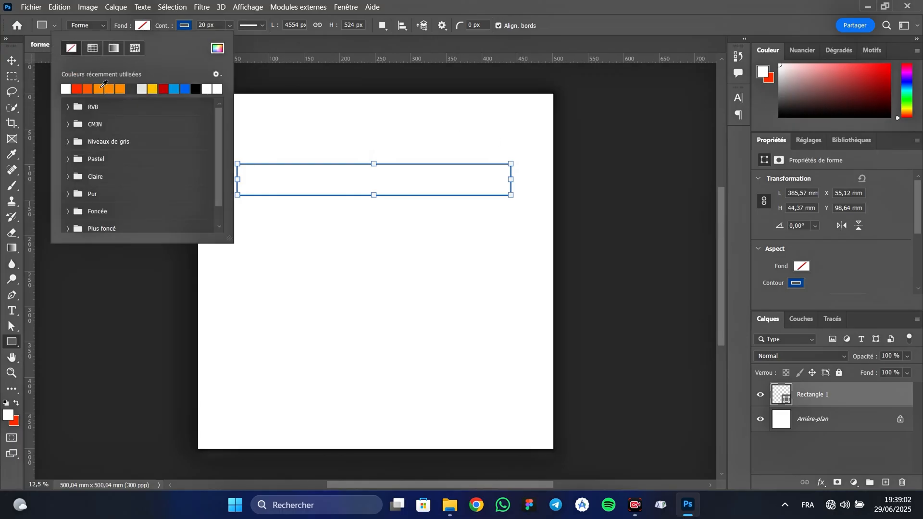
left_click(121, 89)
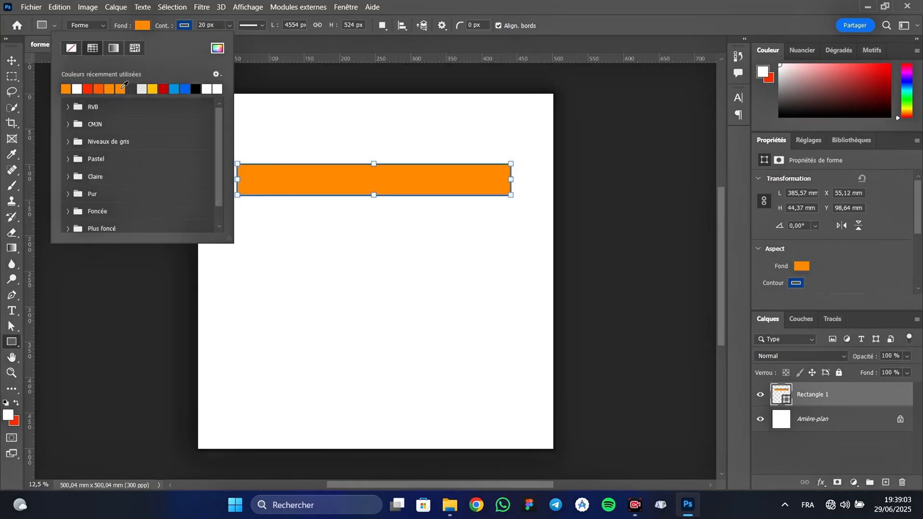
left_click(185, 25)
left_click(185, 25)
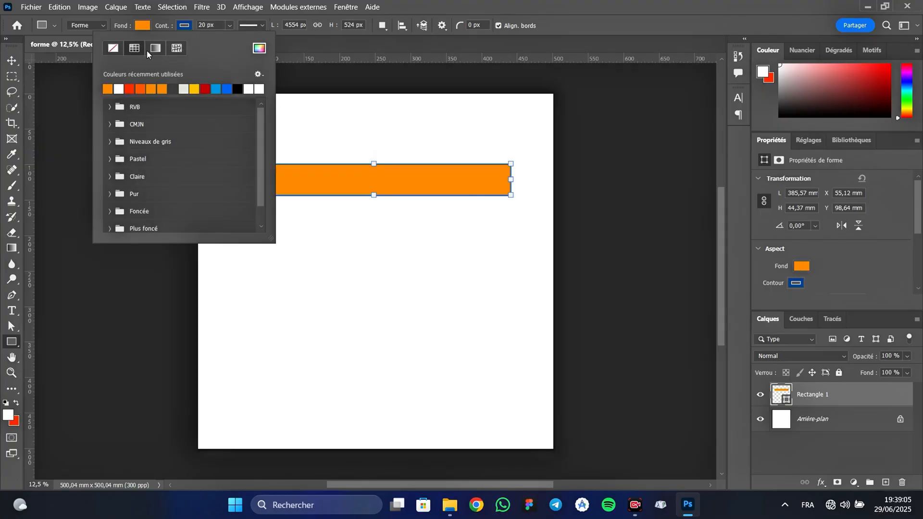
left_click(111, 50)
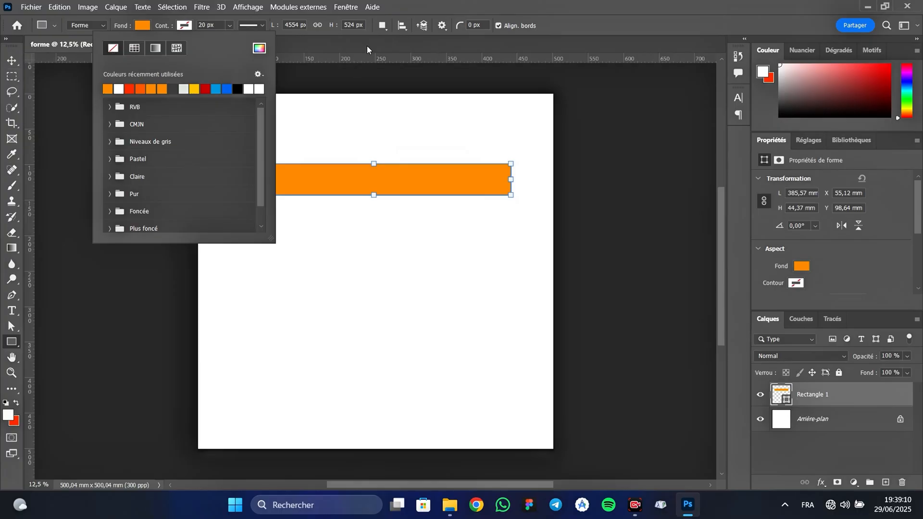
left_click(465, 39)
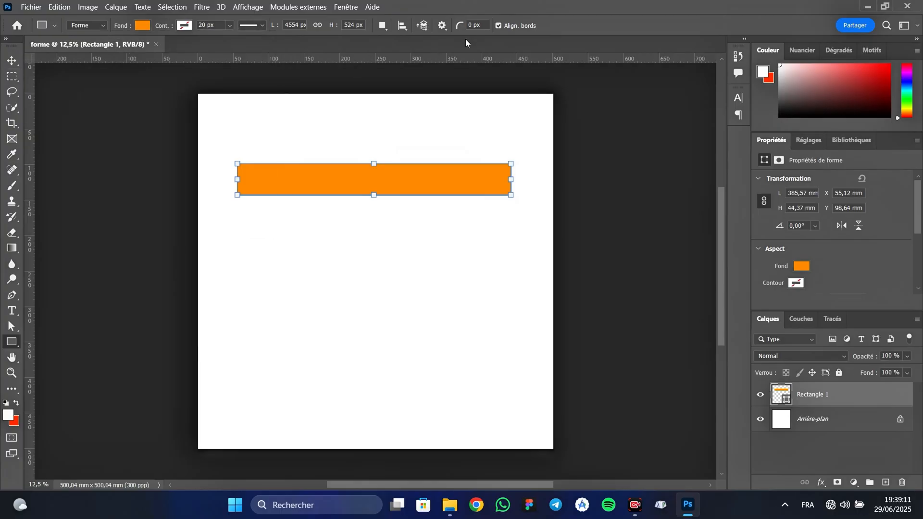
Round all four corners of the orange rectangle to a 262 px radius.
left_click(349, 6)
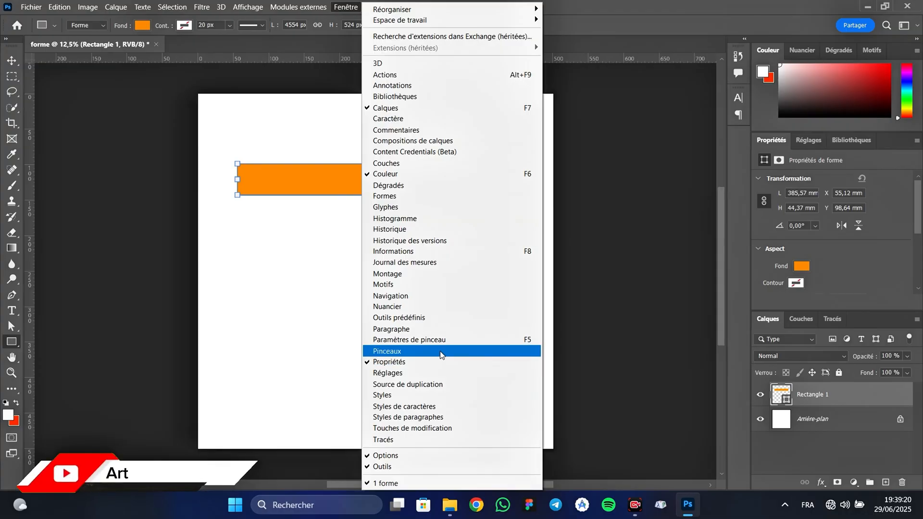
left_click(873, 243)
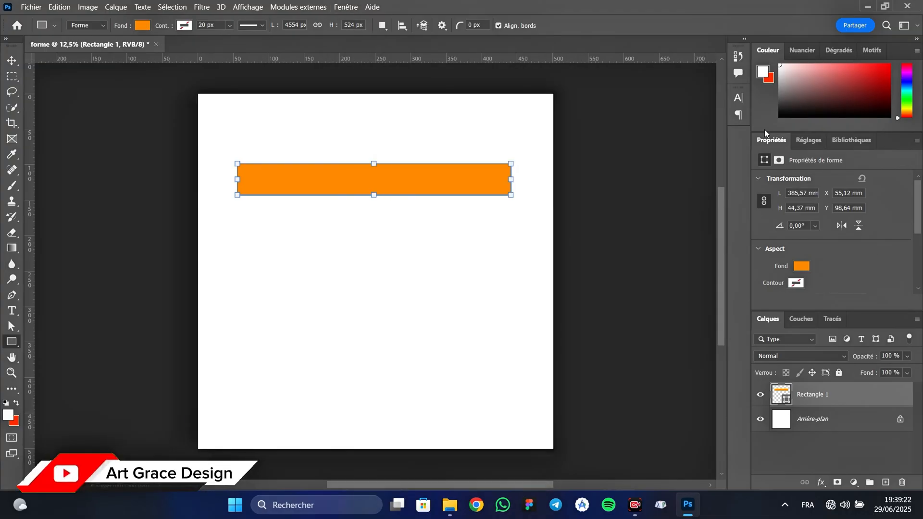
left_click_drag(918, 200, 919, 264)
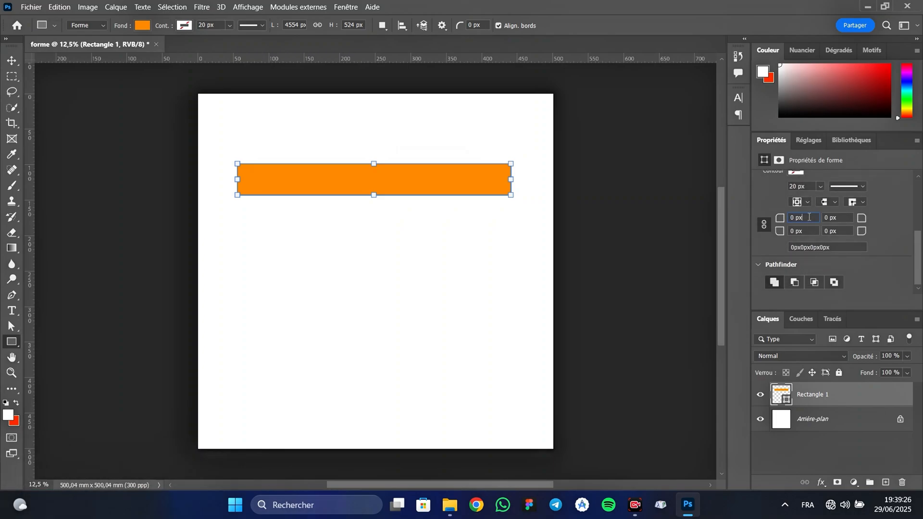
key("shift+Up")
key("Return")
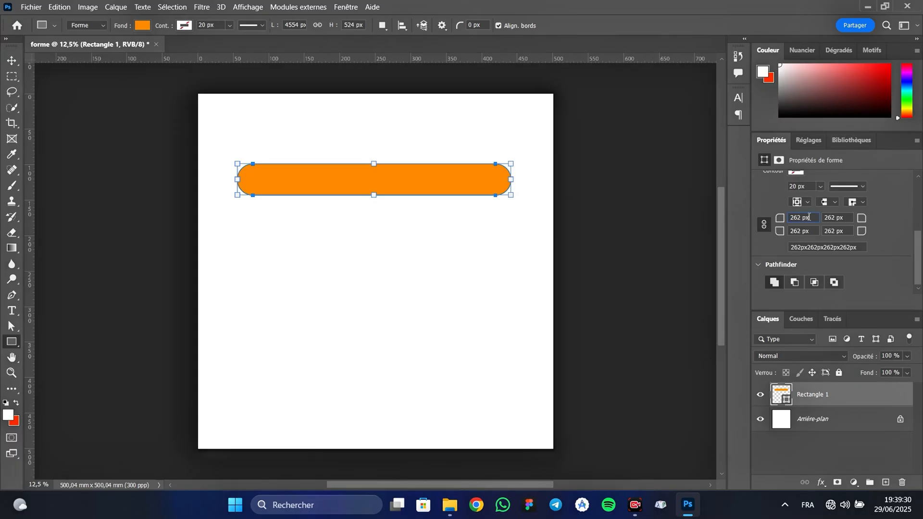
key("shift+Up")
key("Return")
Duplicate the rounded rectangle layer as Rectangle 1 copie and place the copy just below the original with a small gap.
key("v")
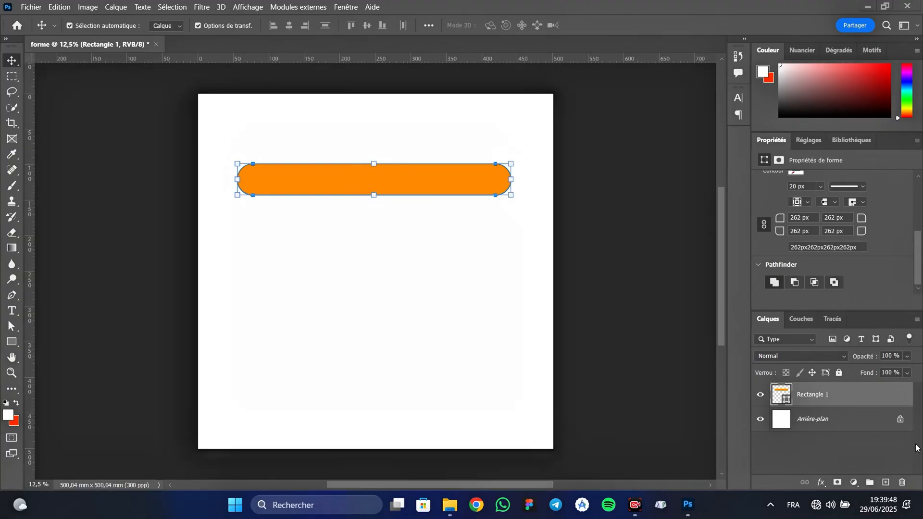
right_click(847, 392)
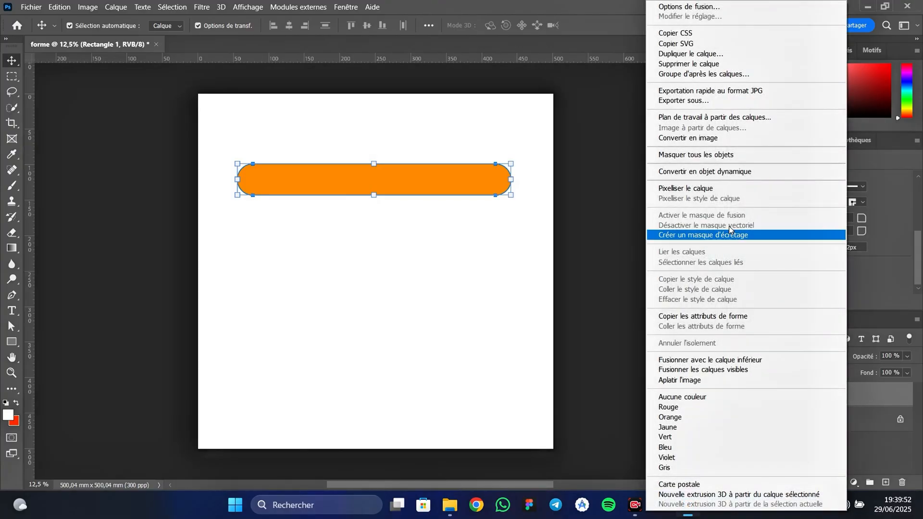
left_click(699, 56)
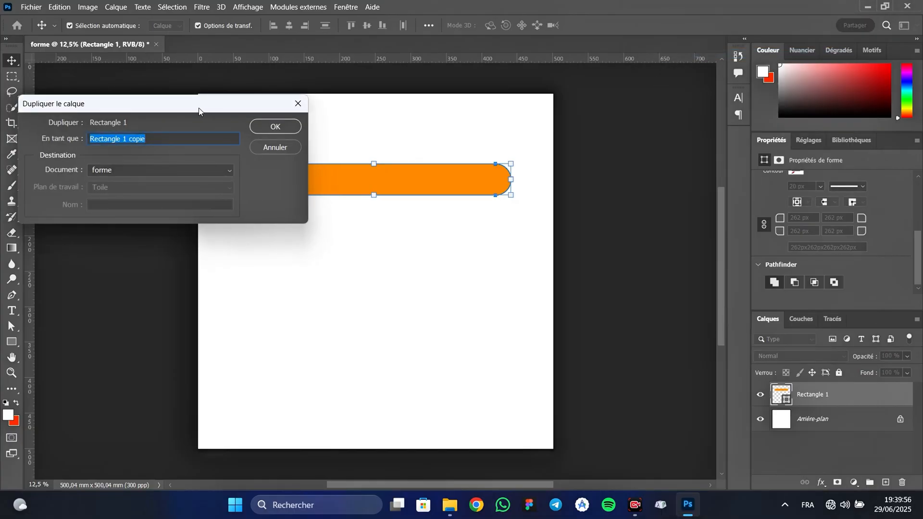
left_click_drag(199, 111, 411, 156)
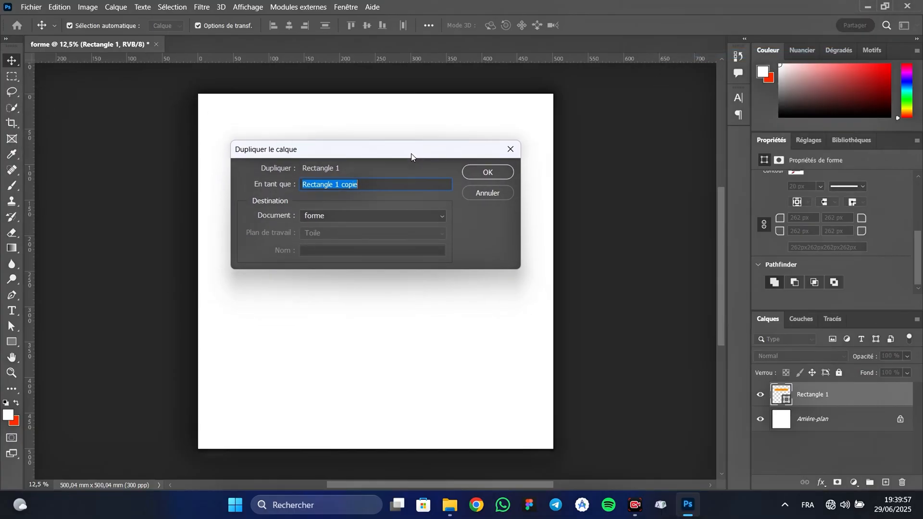
left_click(497, 178)
left_click_drag(449, 186, 449, 225)
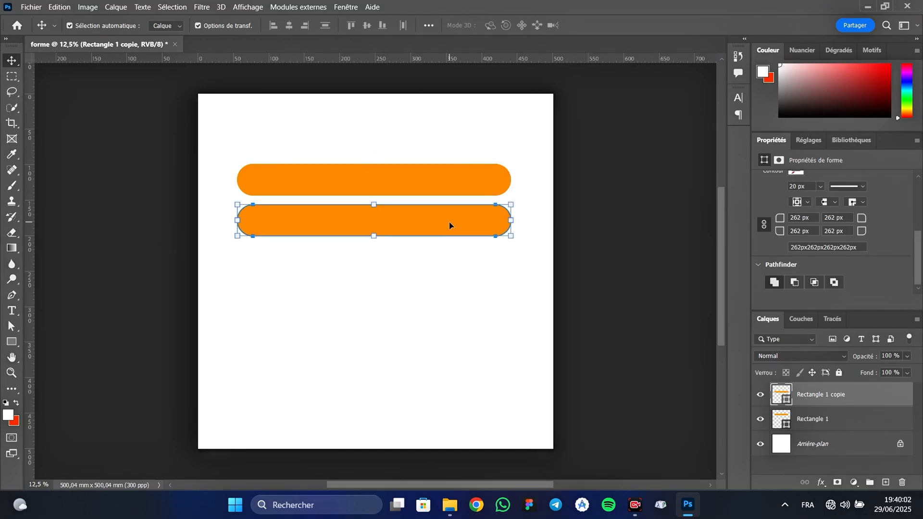
Duplicate Rectangle 1 copie as Rectangle 1 copie 2 and place it as the third bar, keeping the same gap.
right_click(835, 403)
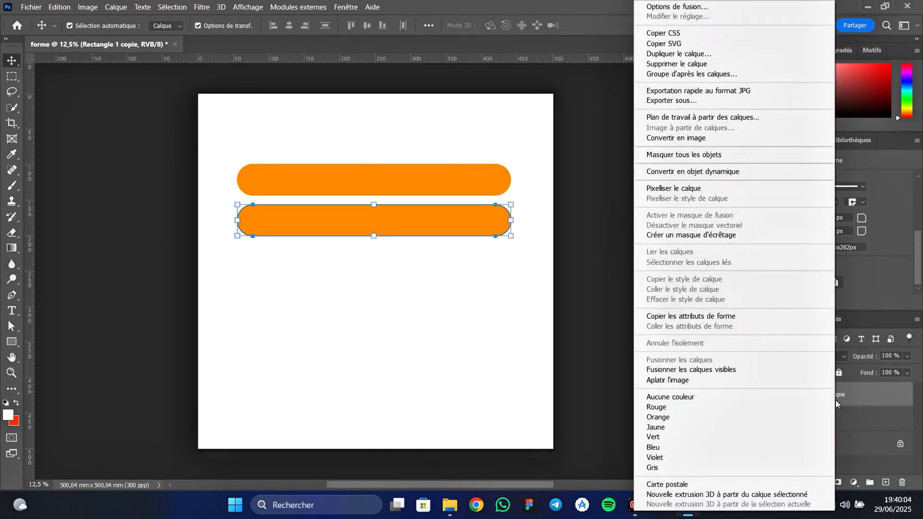
left_click(705, 54)
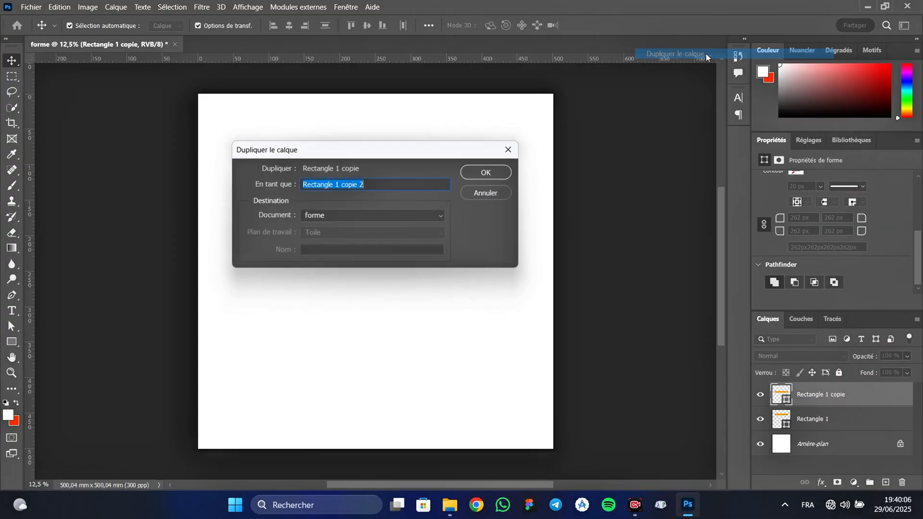
left_click(489, 172)
left_click_drag(402, 218, 397, 263)
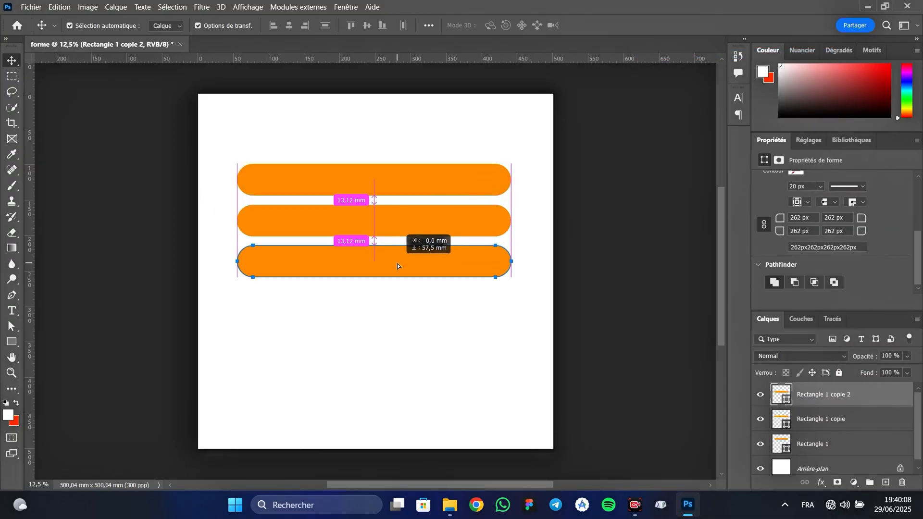
Duplicate Rectangle 1 copie 2 as Rectangle 1 copie 3 and place it as the fourth, lowest bar with equal spacing.
right_click(842, 395)
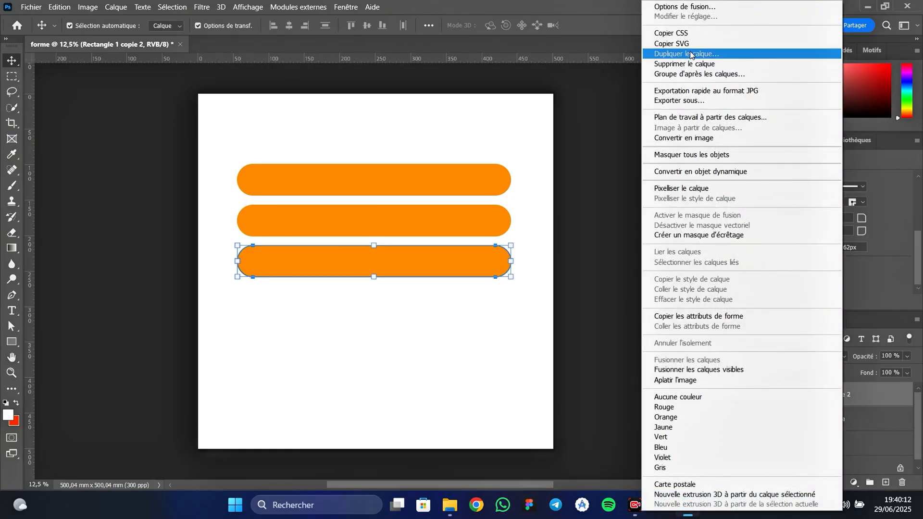
left_click(690, 54)
left_click(473, 172)
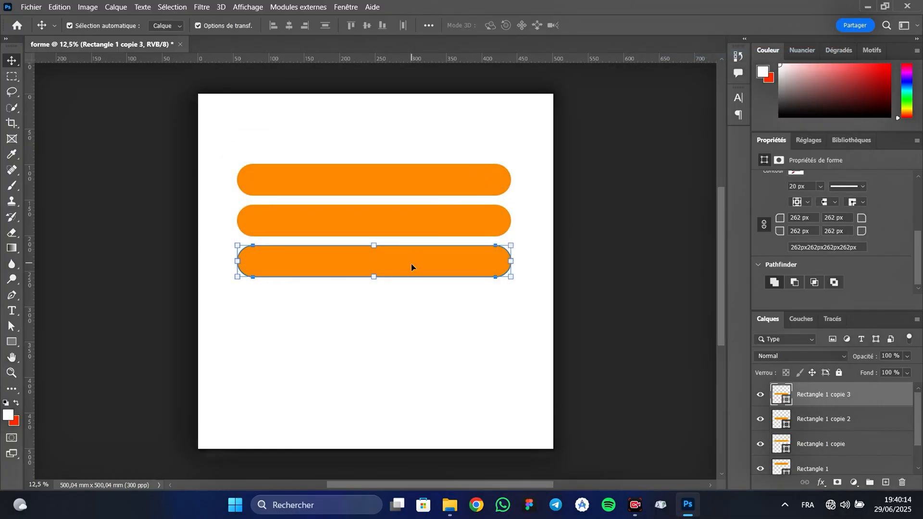
left_click_drag(410, 268, 410, 309)
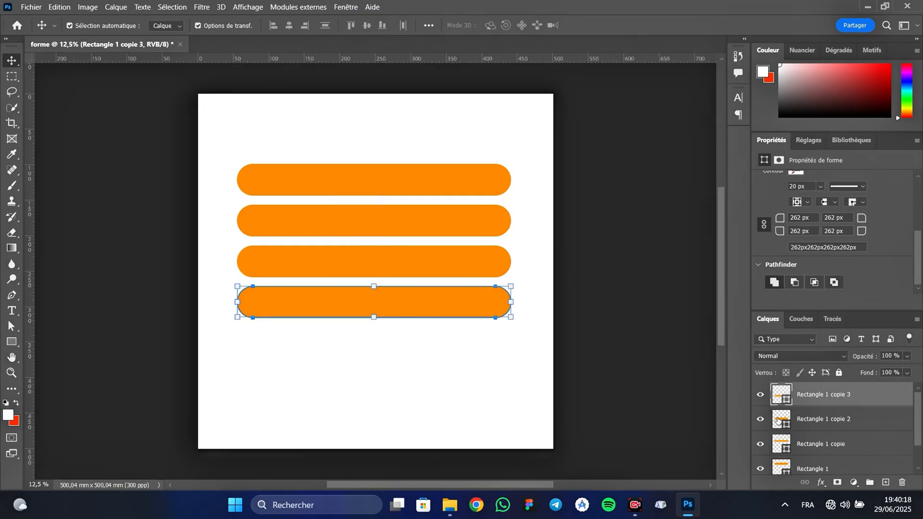
Select all four orange bar layers and distribute them evenly in the vertical direction.
left_click(837, 417, "ctrl")
left_click(837, 443, "ctrl")
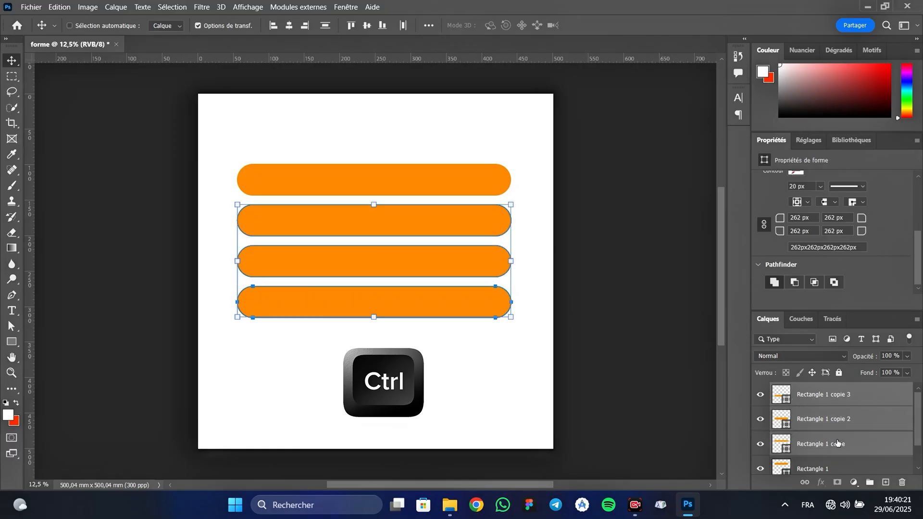
left_click(828, 468, "ctrl")
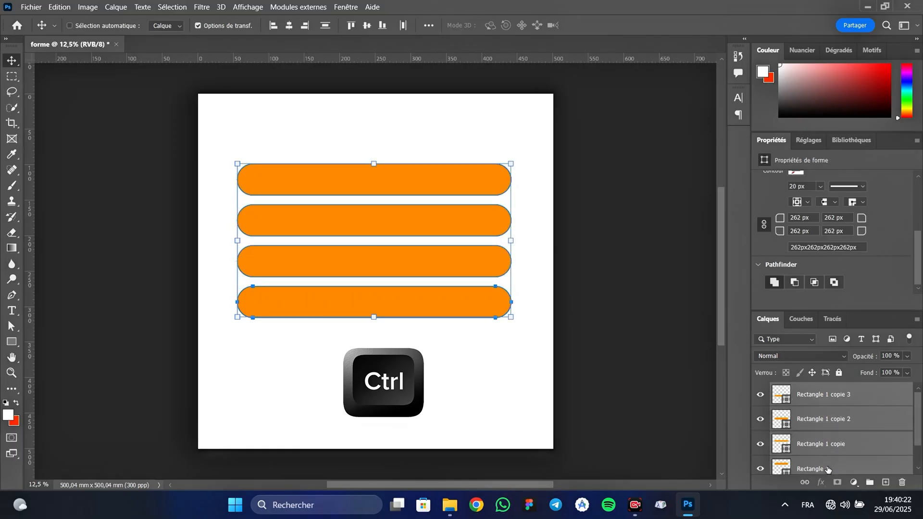
right_click(10, 64)
left_click(43, 61)
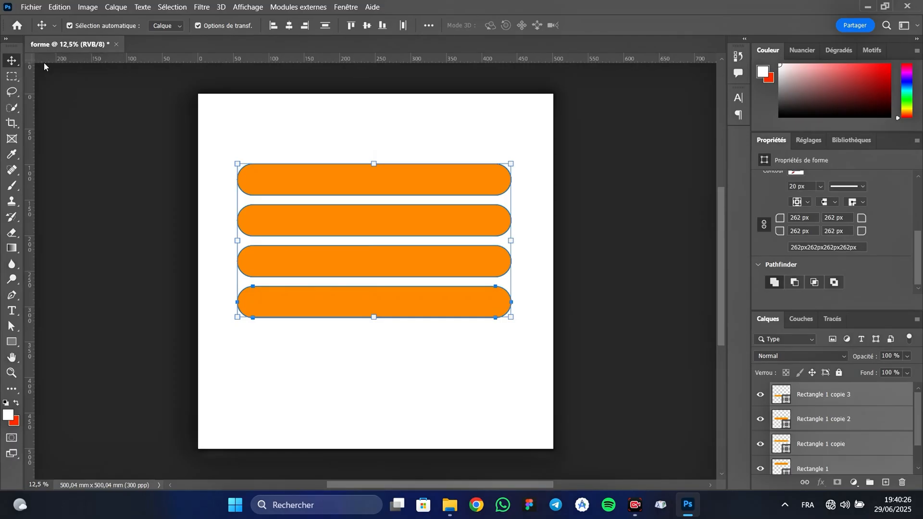
left_click(326, 27)
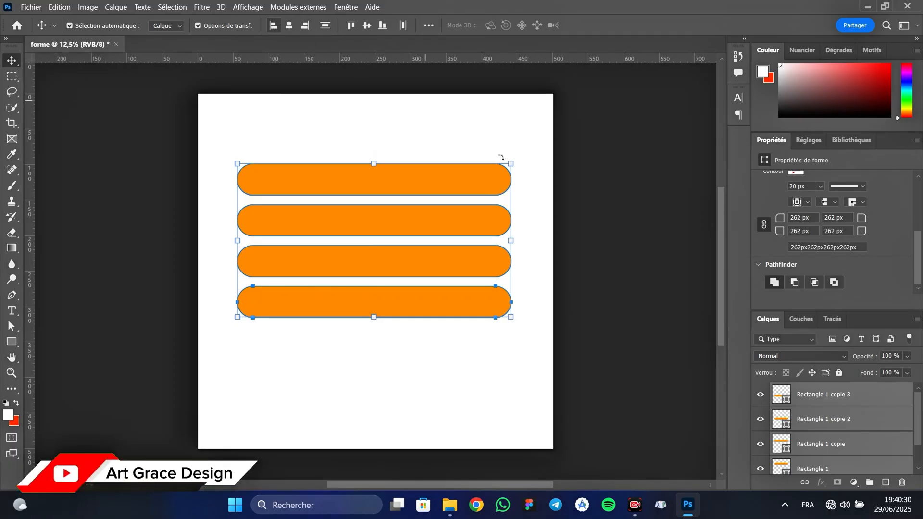
Rotate the four bars together about 24.4° clockwise, scaling them to about 105.8% and centring them on the canvas.
left_click(522, 158)
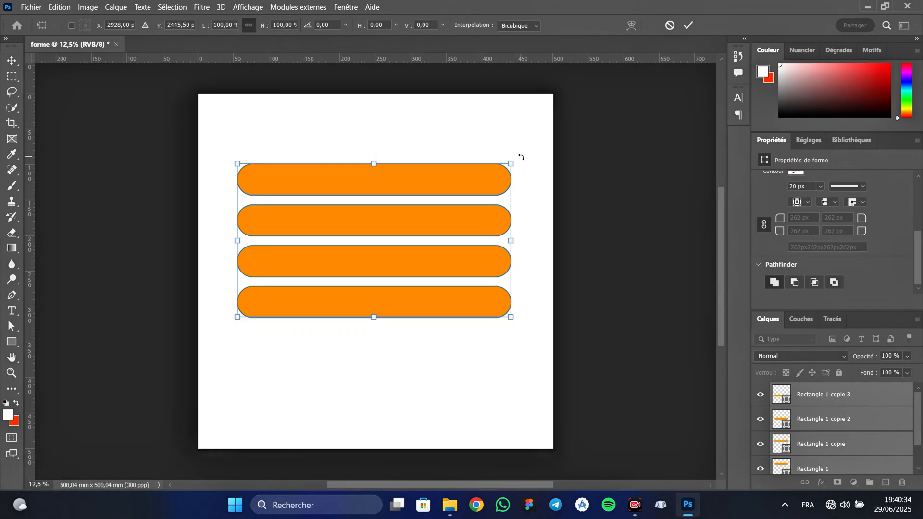
left_click_drag(520, 157, 539, 225)
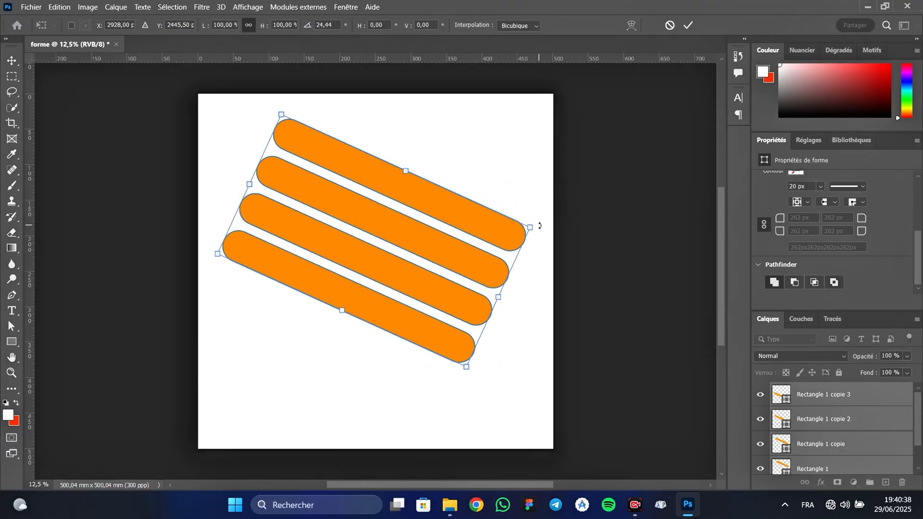
left_click_drag(425, 245, 419, 273)
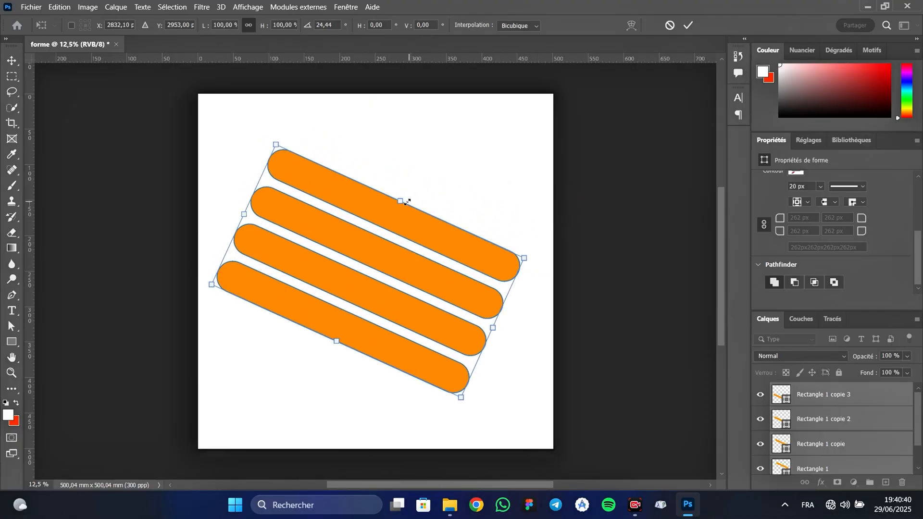
left_click_drag(407, 202, 407, 194)
left_click_drag(369, 246, 374, 249)
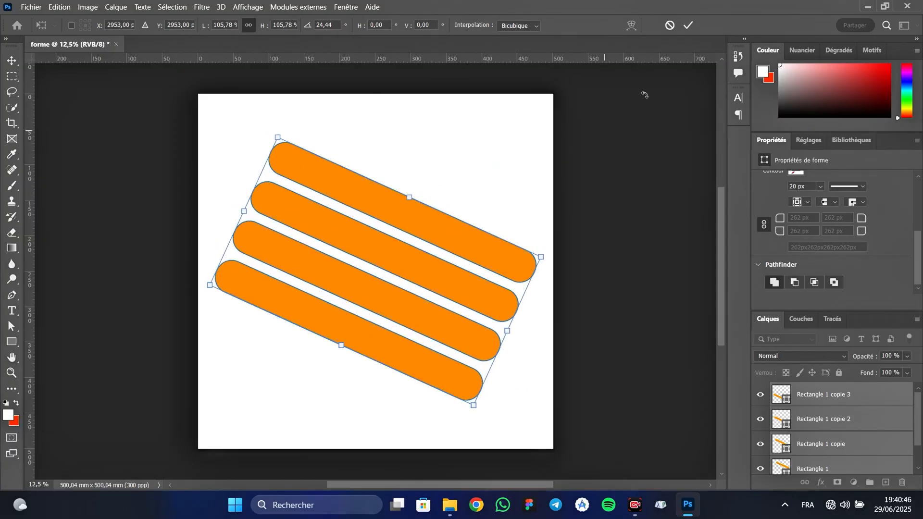
left_click(692, 24)
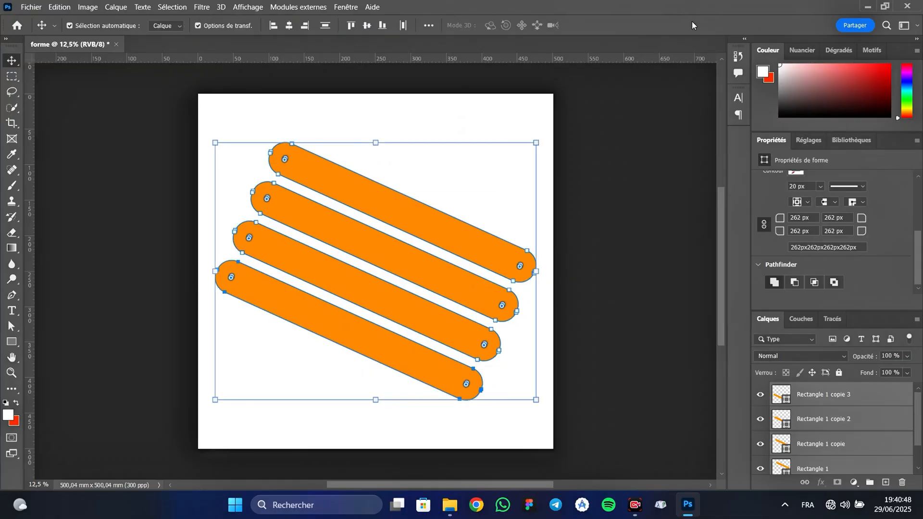
Merge the four selected bars into a single shape layer.
right_click(843, 406)
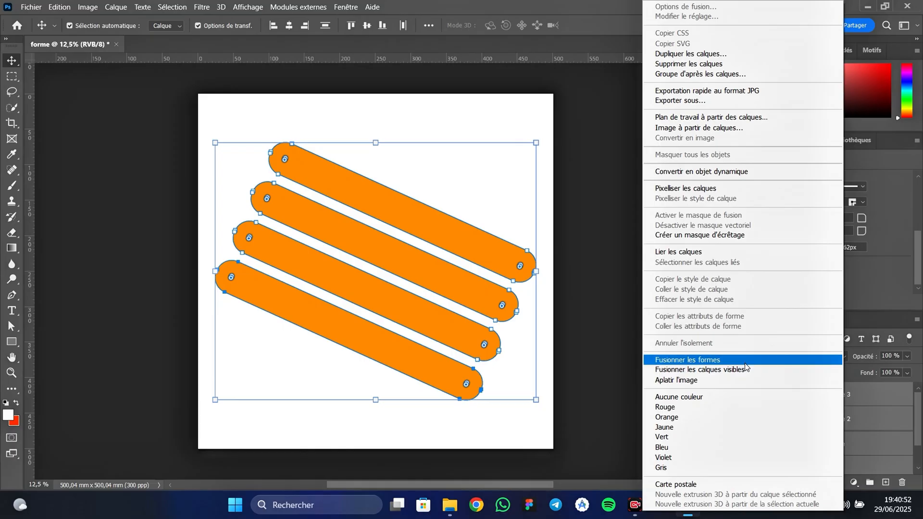
left_click(710, 363)
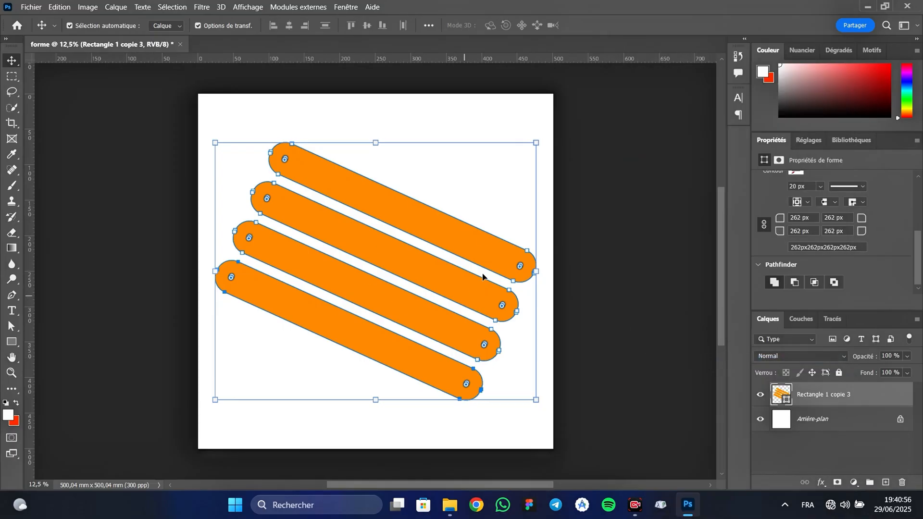
Place the portrait file det from the Document folder as an embedded object above the bars.
left_click(32, 7)
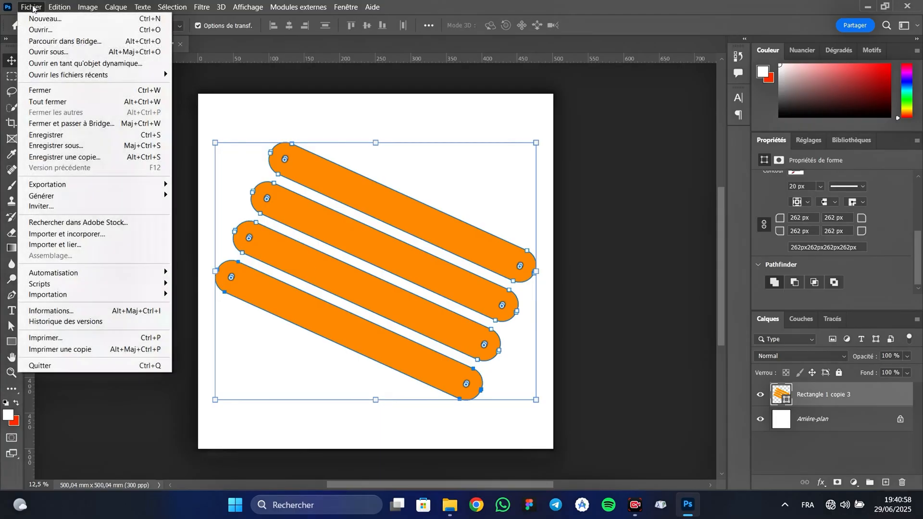
left_click(117, 234)
left_click(820, 337)
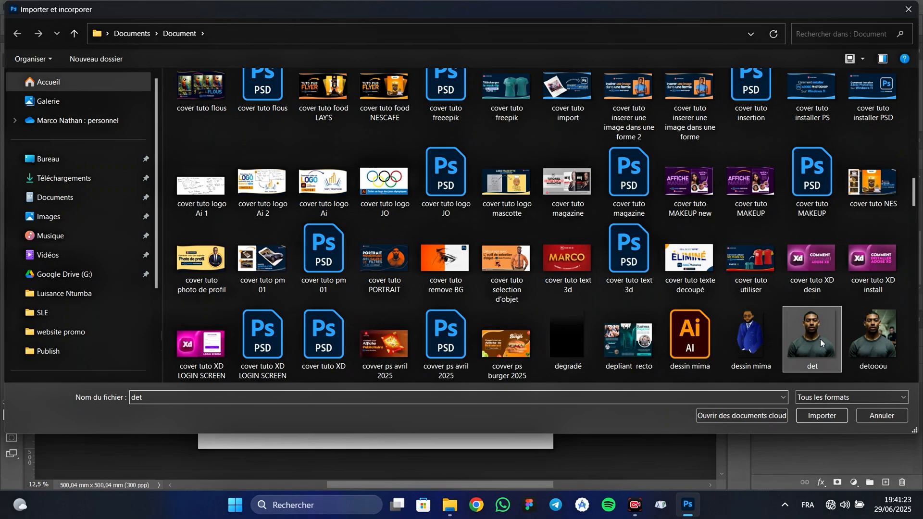
left_click(817, 415)
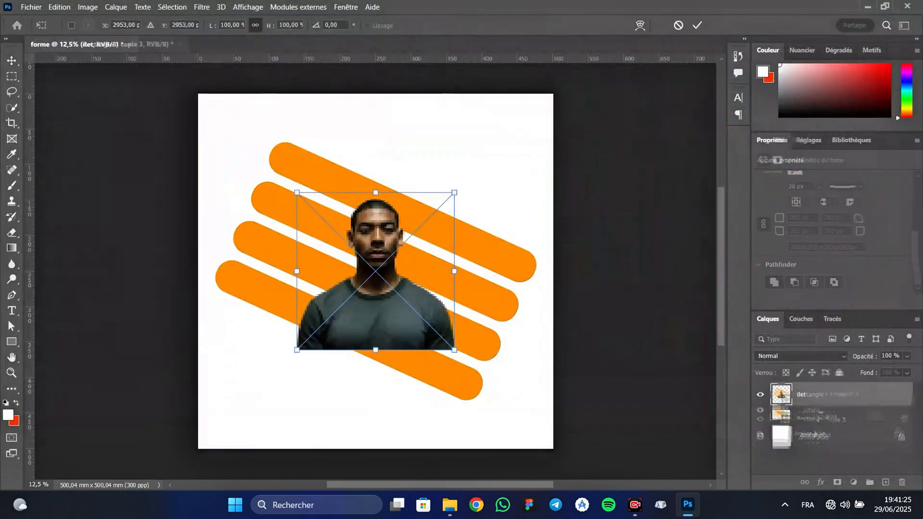
Enlarge the portrait to about 169.6% and centre it horizontally over the slanted bars.
left_click_drag(454, 349, 465, 382)
left_click_drag(499, 151, 519, 135)
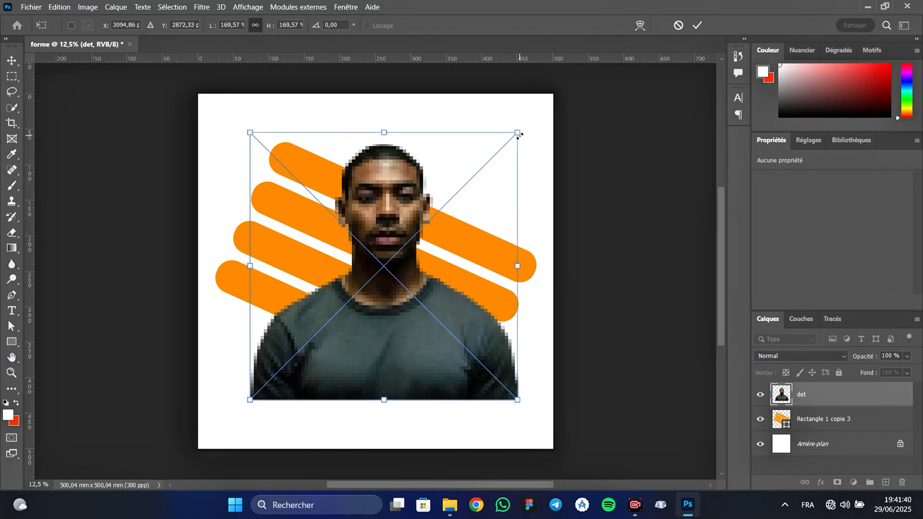
left_click(698, 25)
left_click_drag(419, 331, 414, 330)
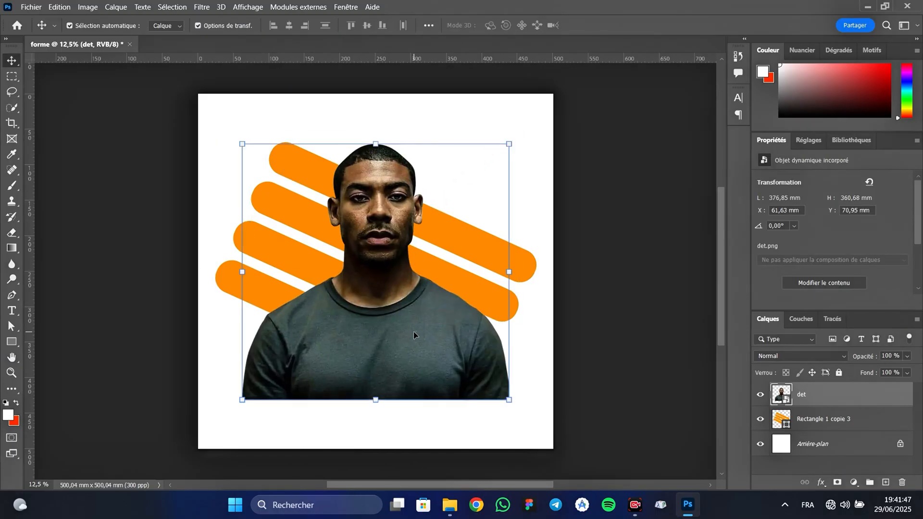
Clip the det portrait layer to the merged bar shape with a clipping mask.
right_click(840, 395)
left_click(735, 302)
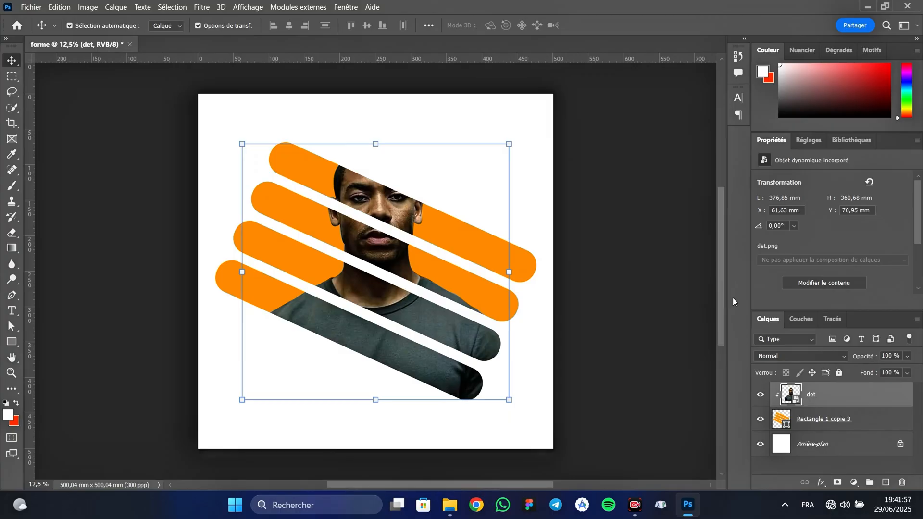
Duplicate the clipped portrait layer as det copie and release the copy's clipping mask.
right_click(857, 397)
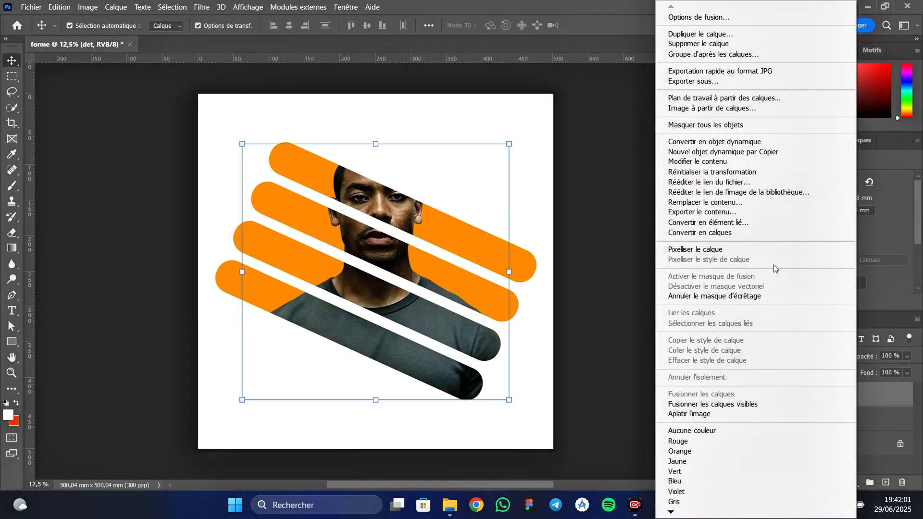
left_click(704, 35)
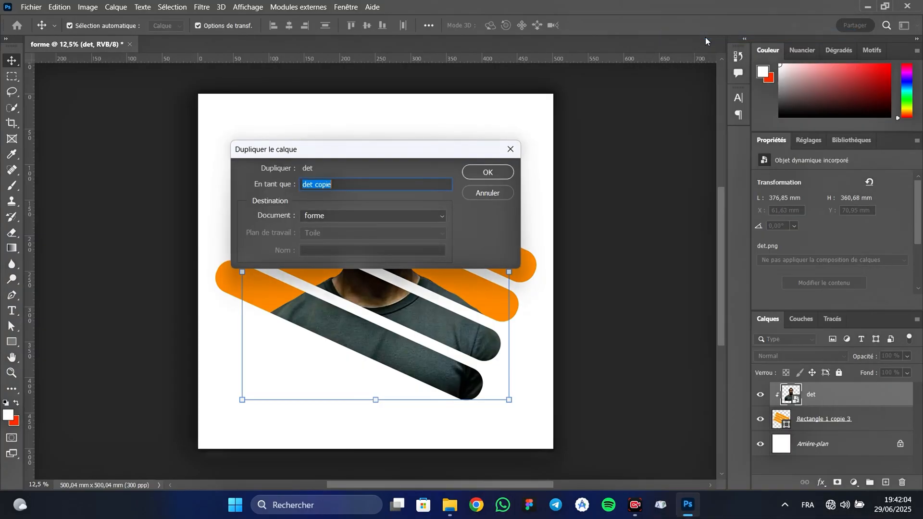
left_click(487, 173)
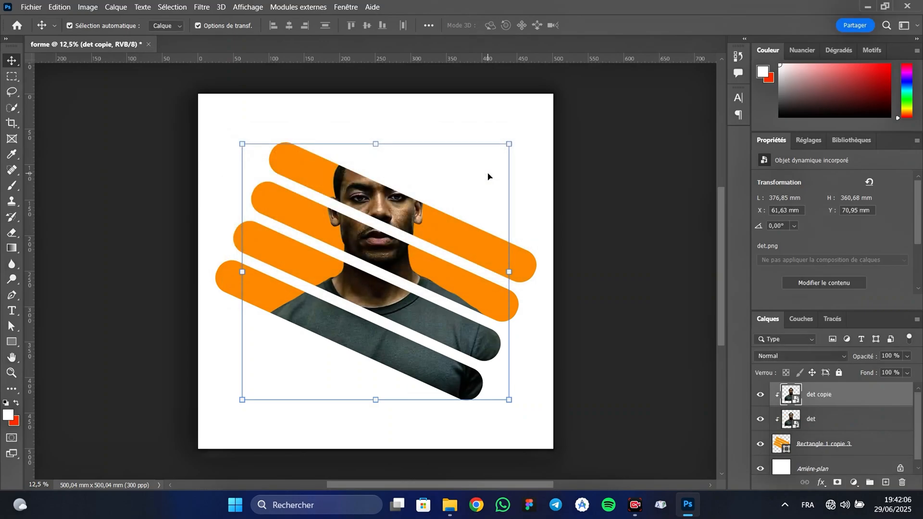
right_click(855, 394)
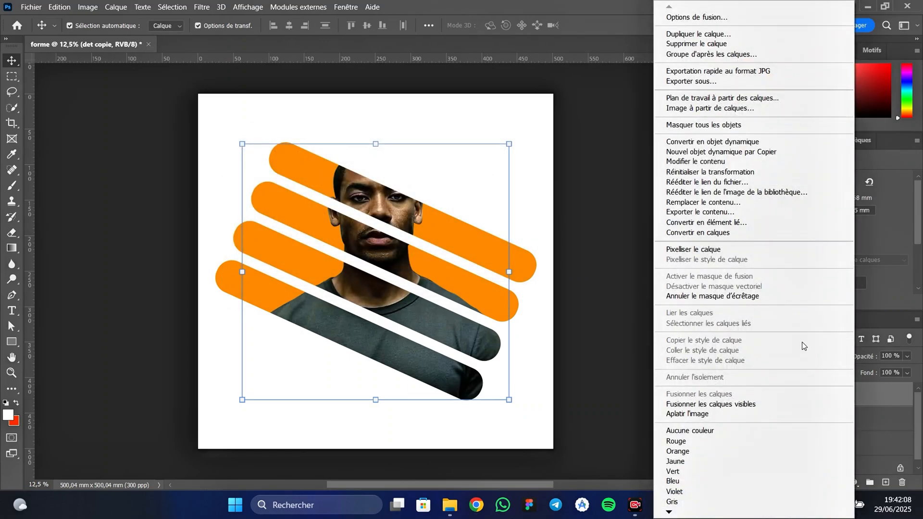
left_click(737, 296)
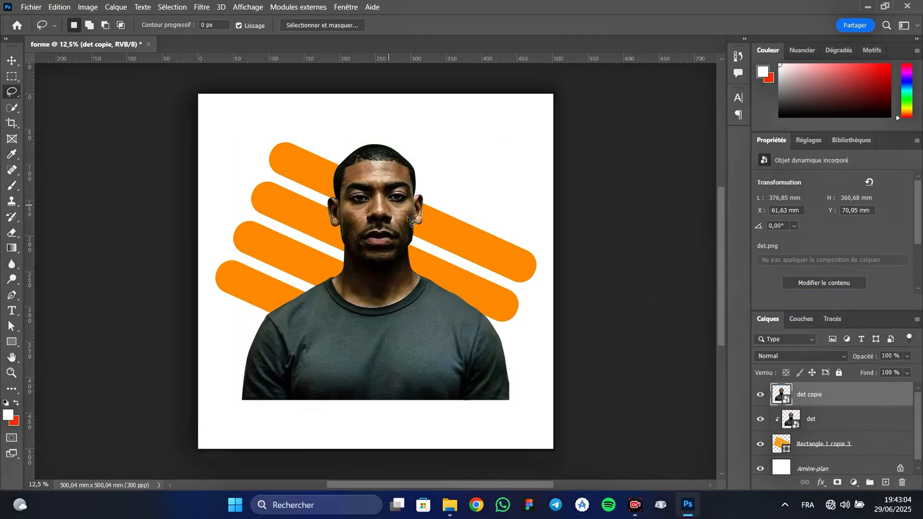
Outline the head above the top bar's lower edge with the Polygonal Lasso and mask det copie to that selection.
right_click(13, 92)
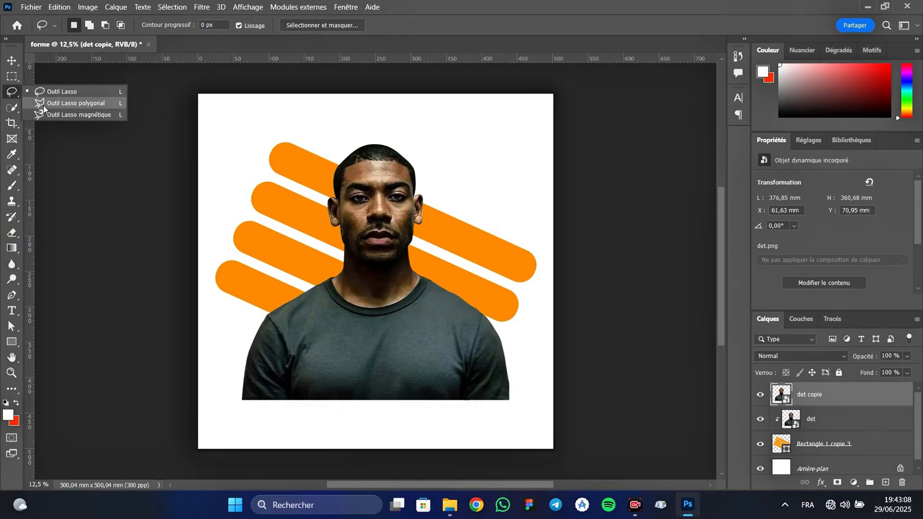
left_click(75, 104)
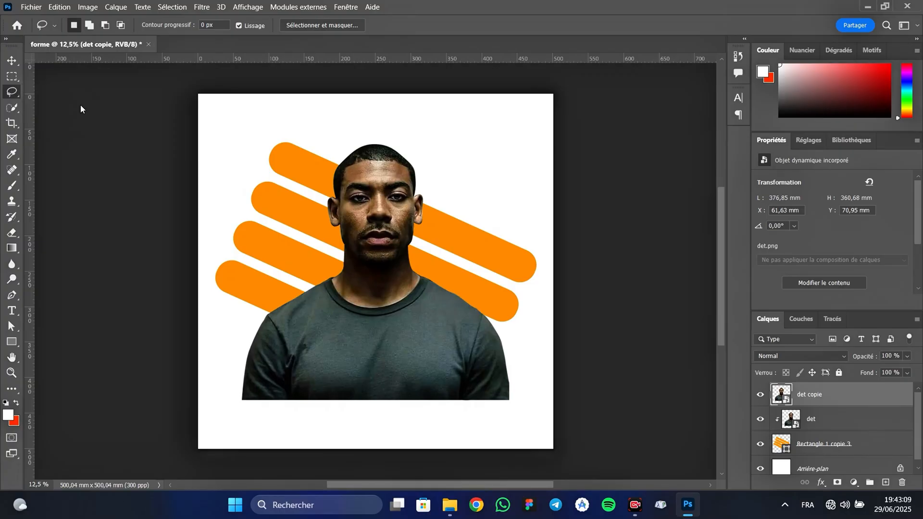
left_click(323, 183)
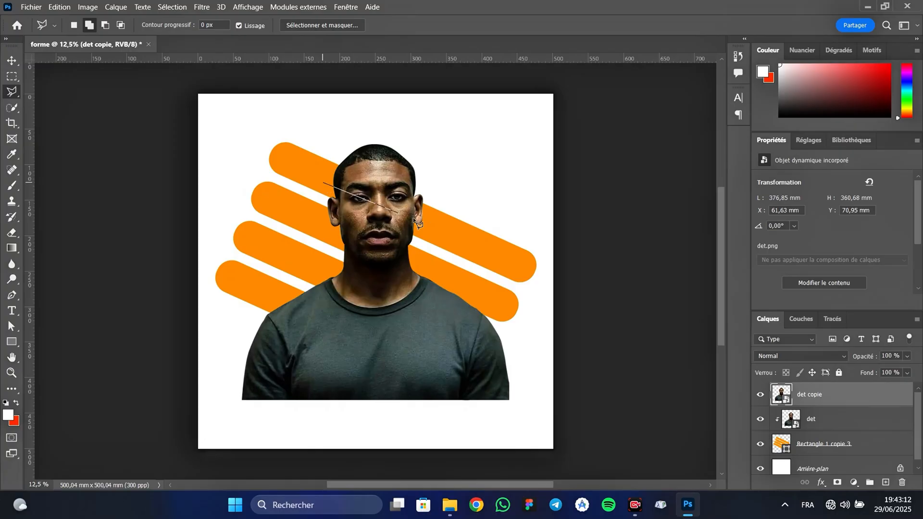
left_click(449, 241)
left_click(454, 117)
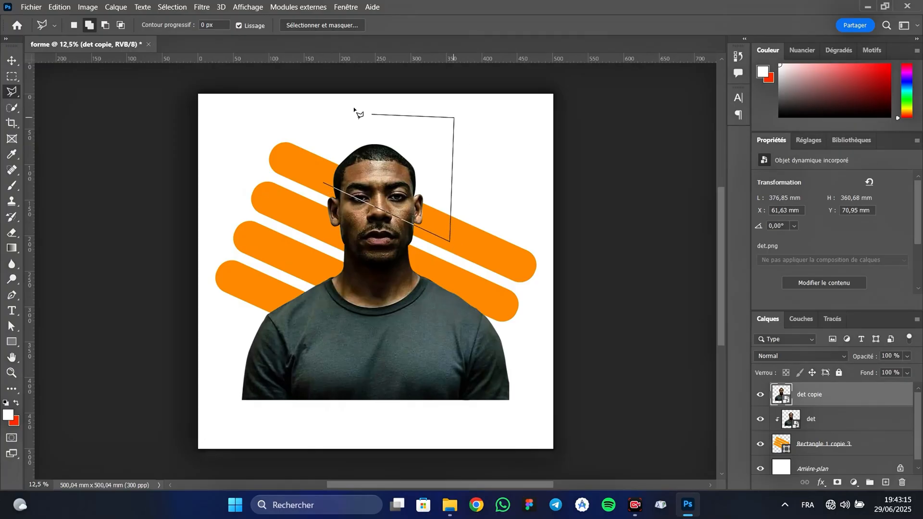
left_click(343, 104)
left_click(324, 180)
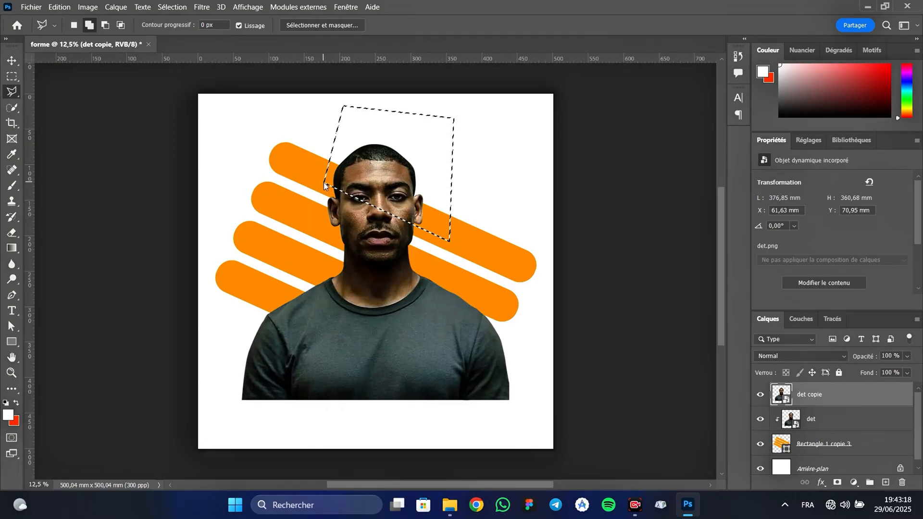
left_click(836, 482)
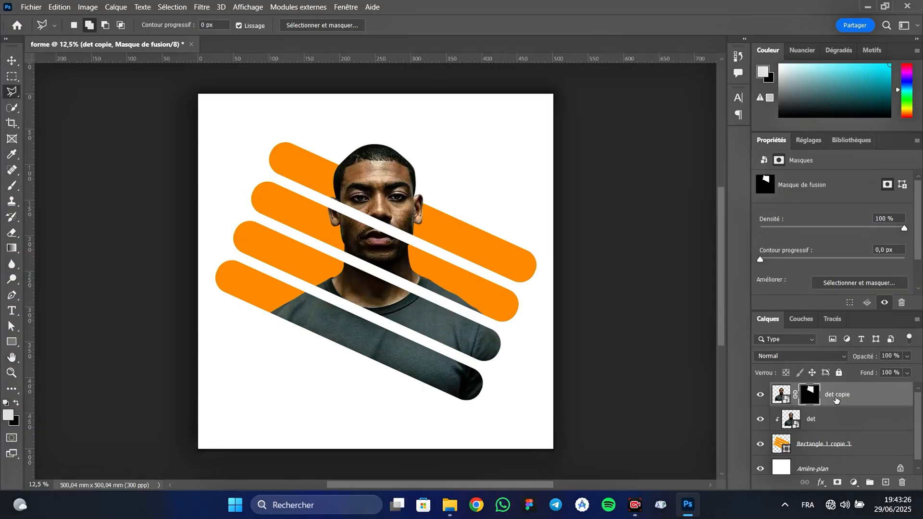
Select the det copie and det layers together with the Move tool.
left_click(840, 423, "shift")
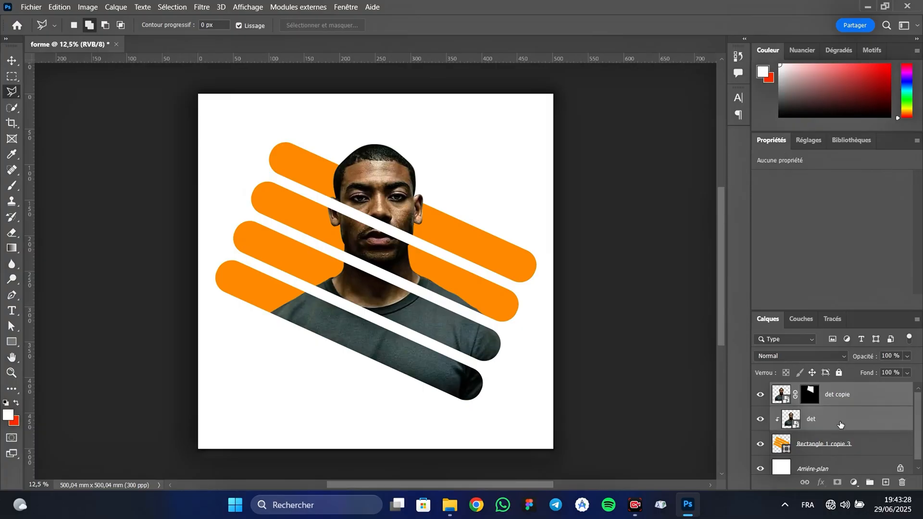
key("v")
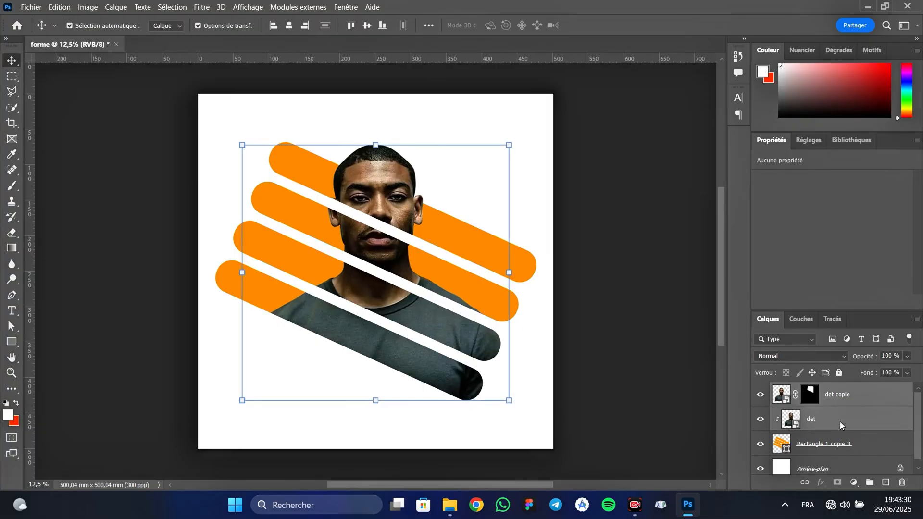